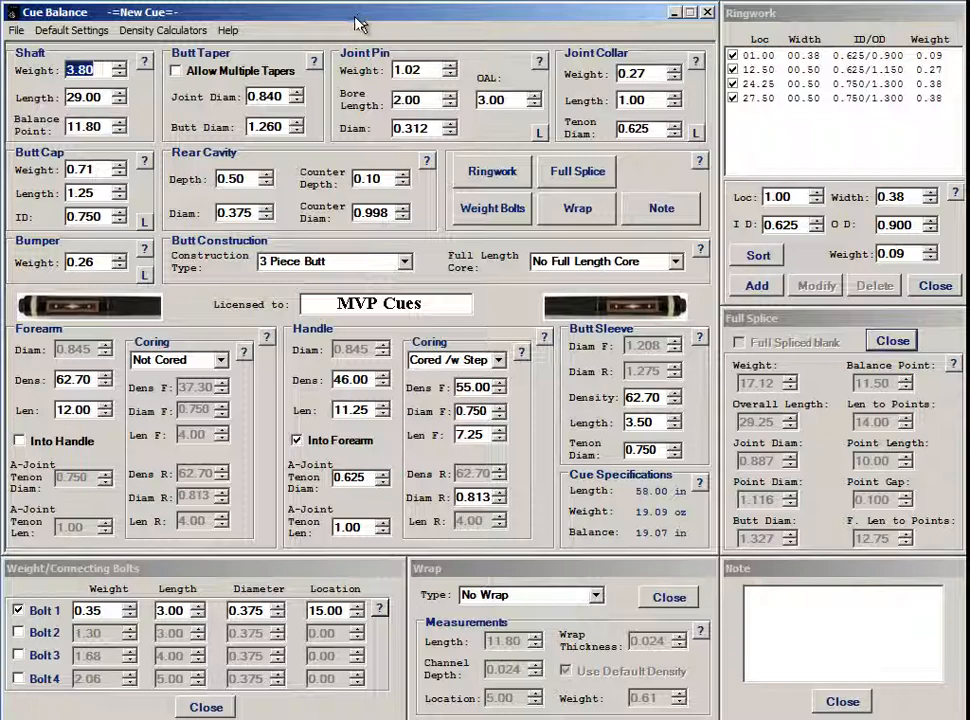
# After a brief look at the Help menu, save the cue design as Wrapless3Piece
pyautogui.click(228, 31)
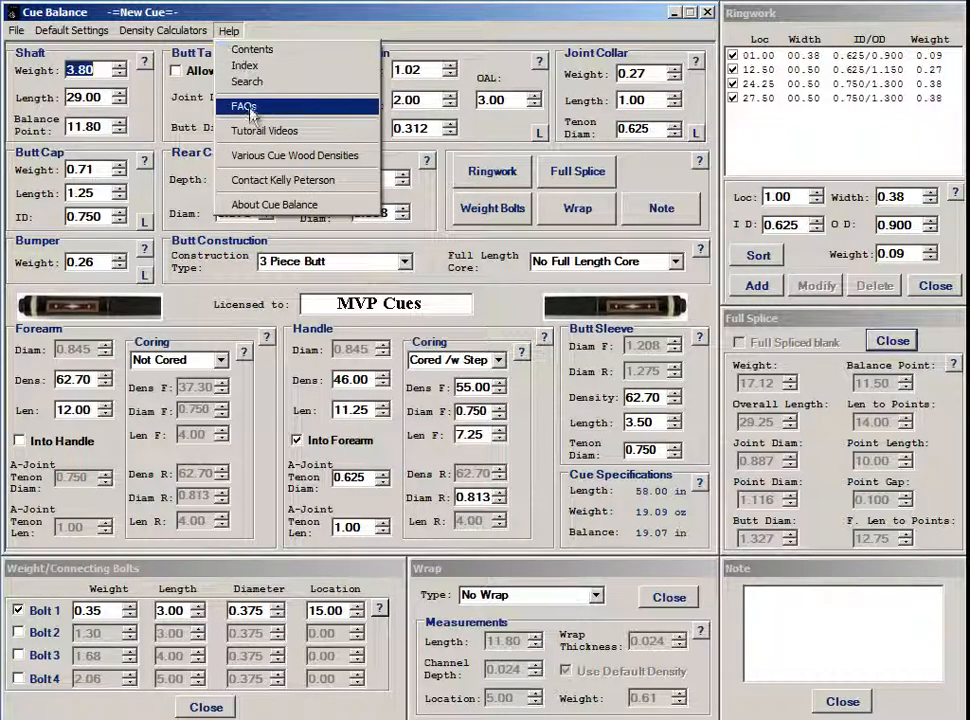
pyautogui.click(287, 27)
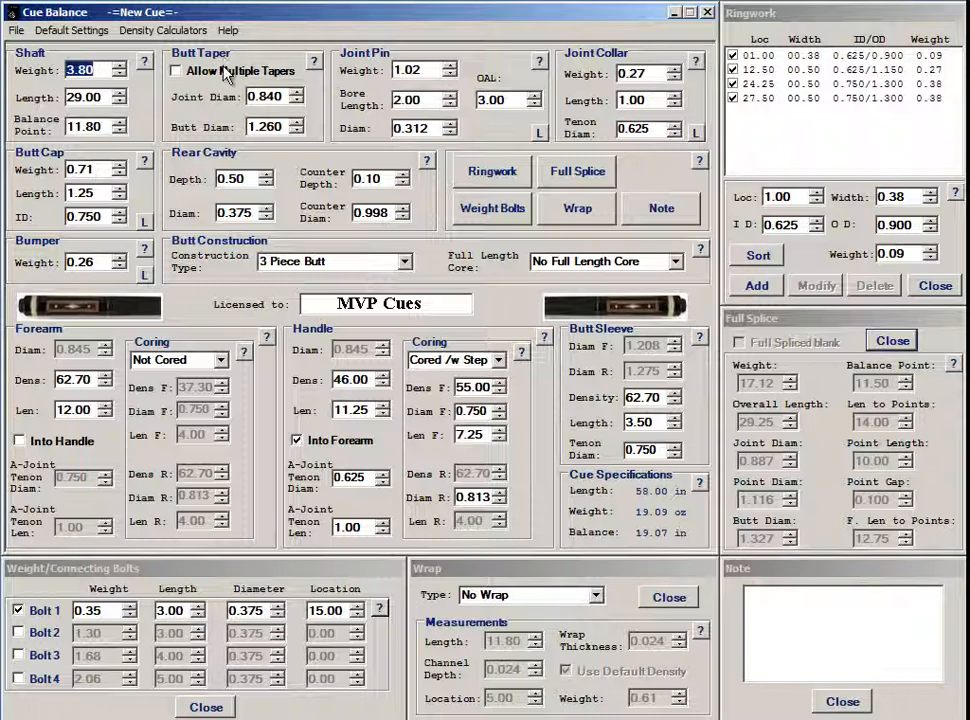
pyautogui.click(15, 32)
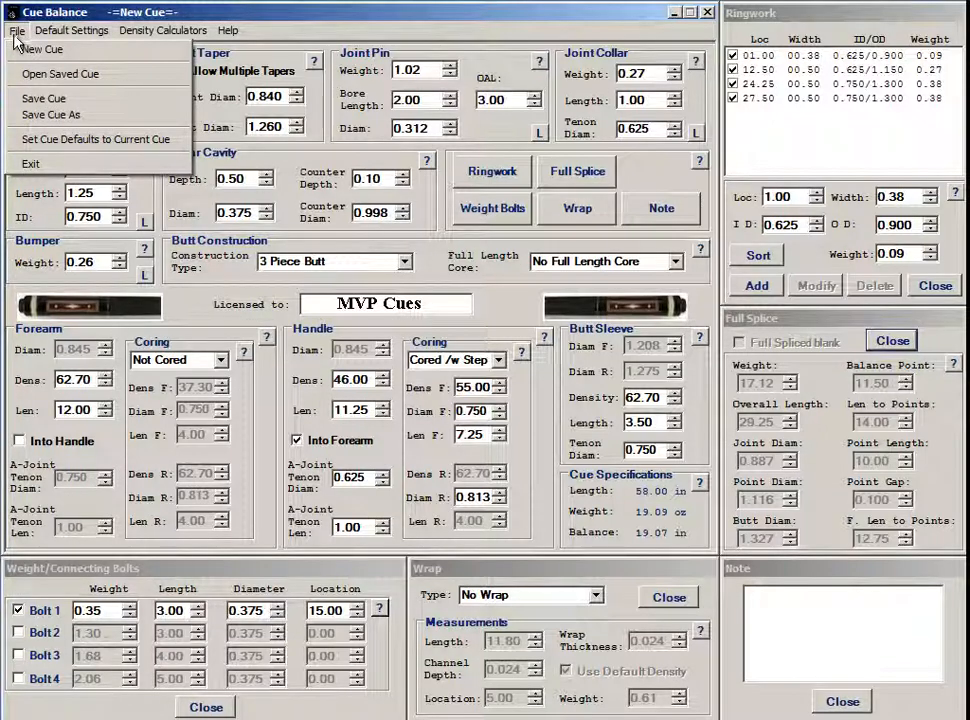
pyautogui.click(142, 124)
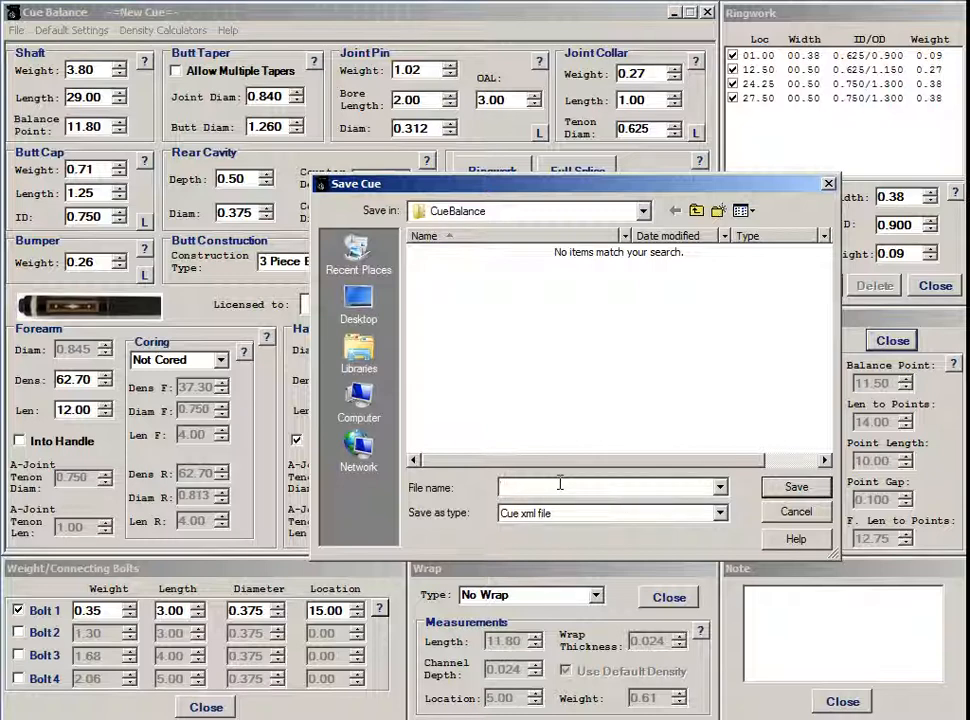
pyautogui.write('Wrapless3Piece')
pyautogui.click(796, 488)
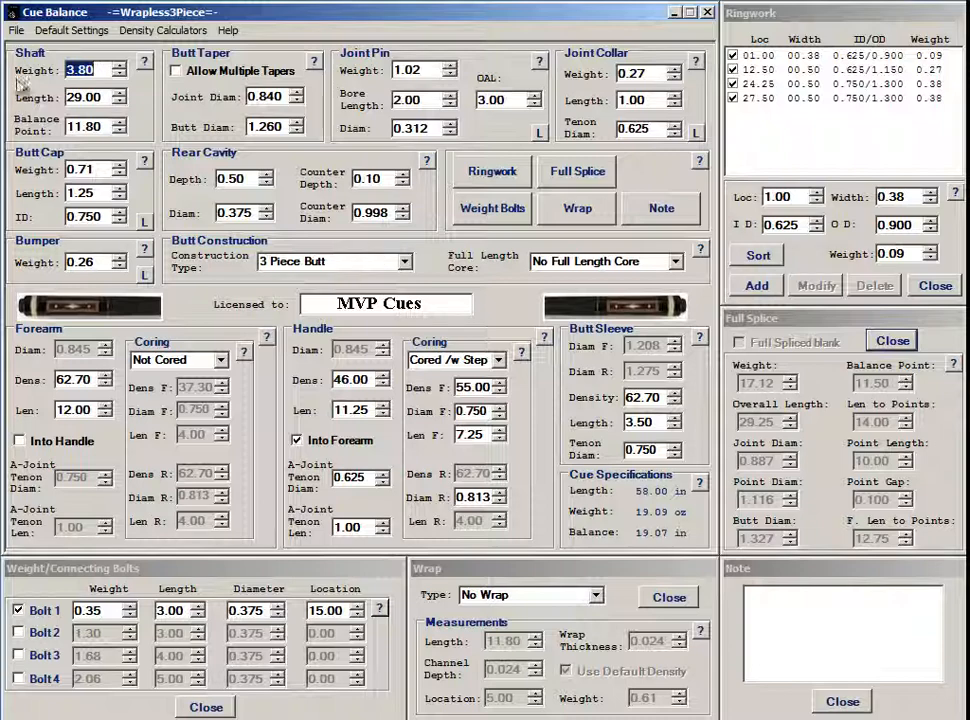
# Load Wrapless3Piece.xml from the CueBalance folder with Open Saved Cue
pyautogui.click(17, 30)
pyautogui.click(60, 74)
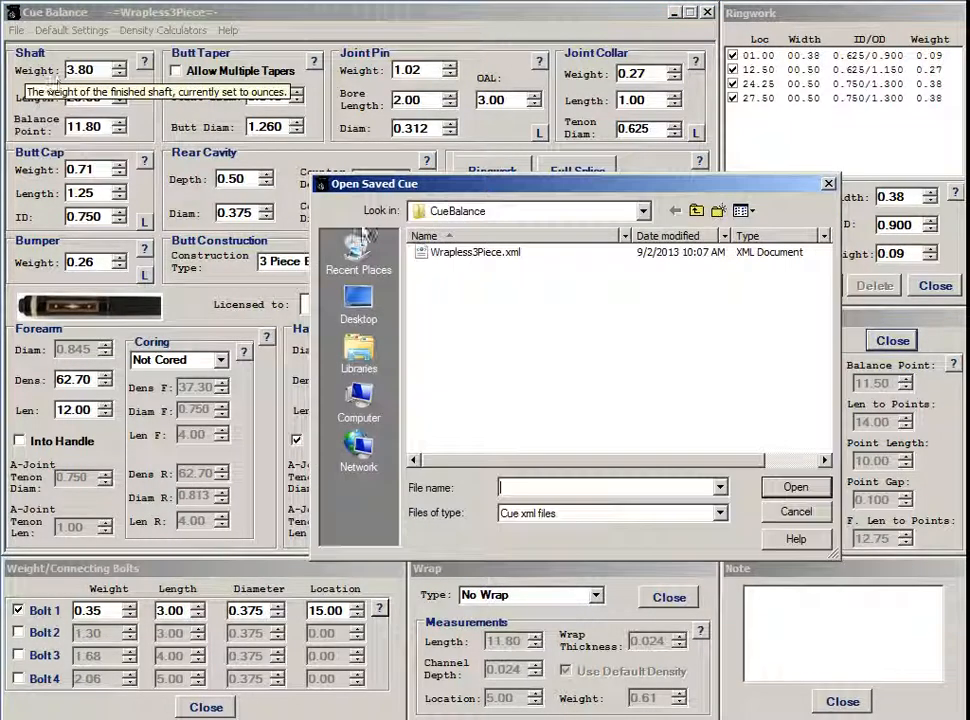
pyautogui.click(470, 252)
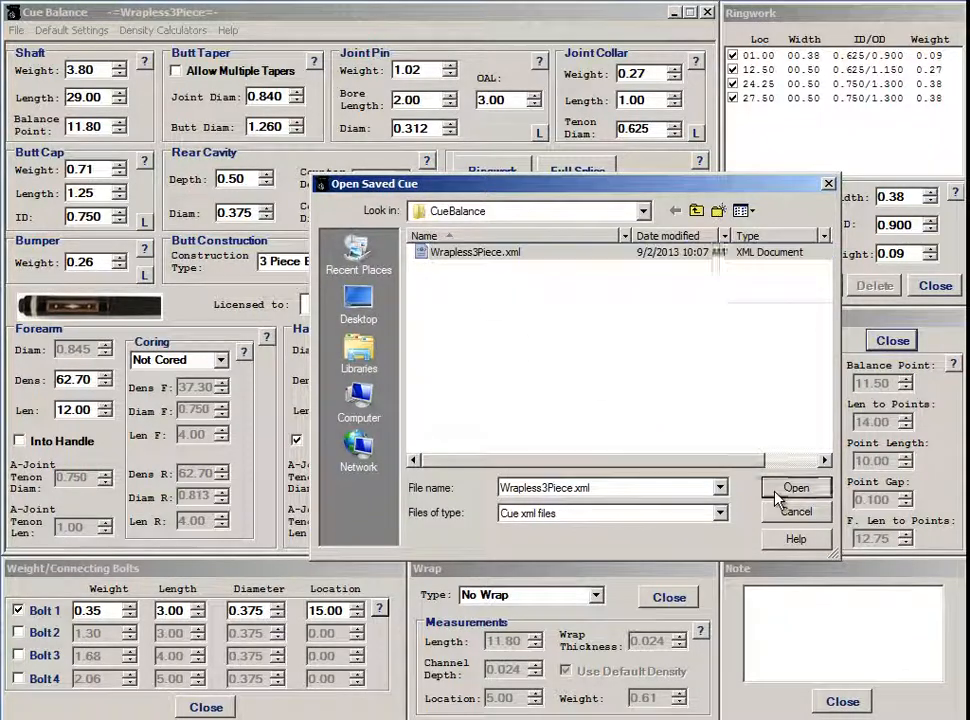
pyautogui.click(790, 487)
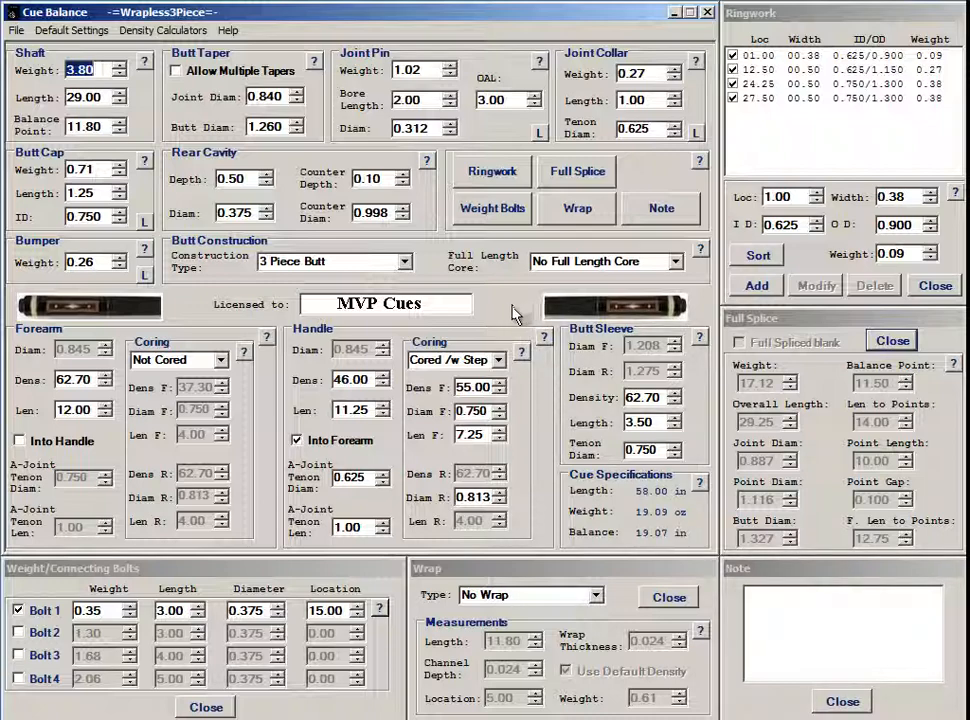
# Set Handle Coring to Not Cored and select the handle density digits to change them to 51
pyautogui.click(500, 362)
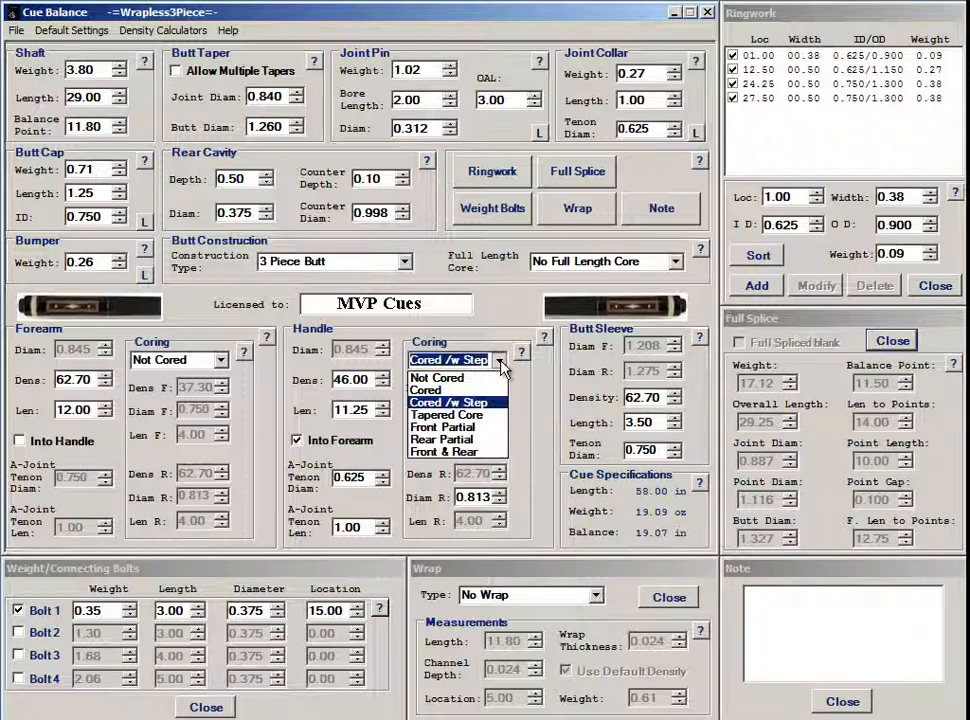
pyautogui.click(435, 381)
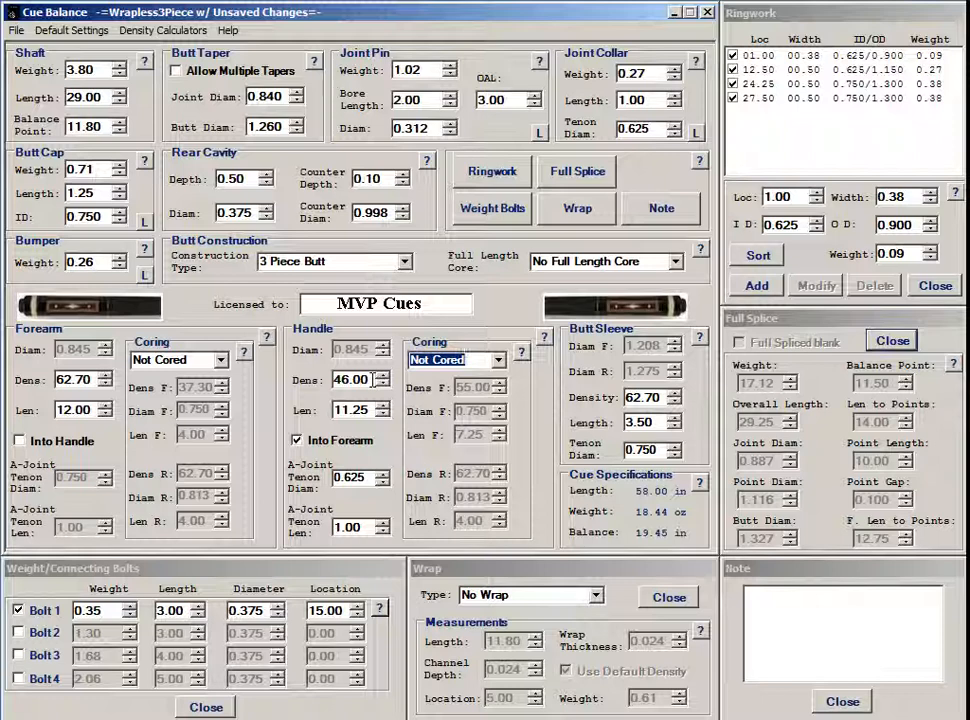
pyautogui.moveTo(374, 379); pyautogui.dragTo(334, 379)
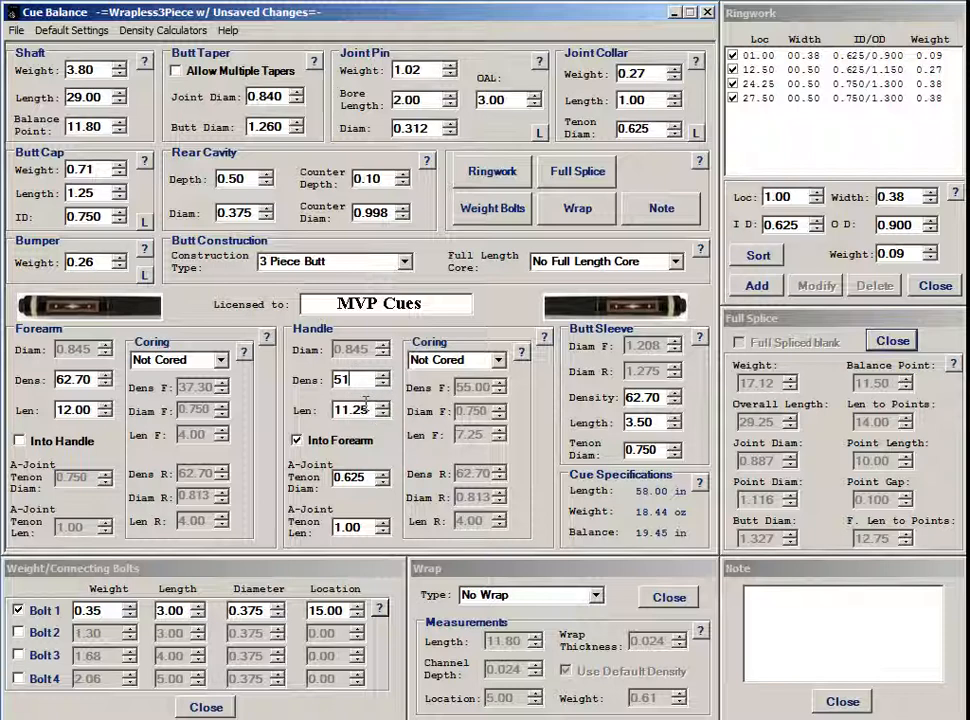
# Choose a Linen wrap and set its length to 11.25
pyautogui.click(556, 596)
pyautogui.click(545, 625)
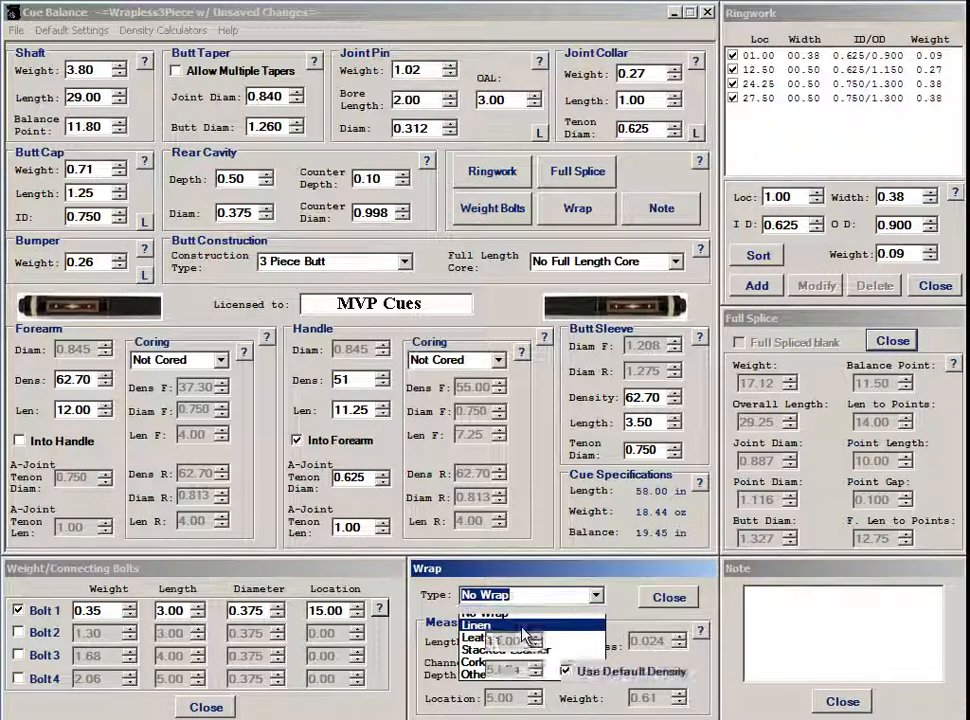
pyautogui.moveTo(503, 641); pyautogui.dragTo(521, 643)
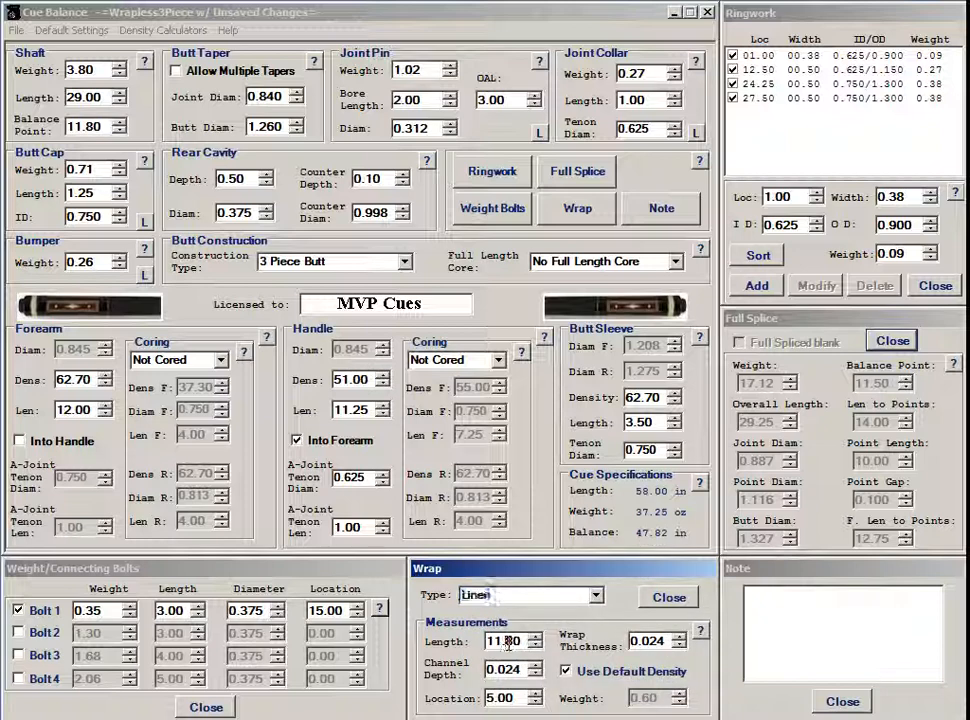
pyautogui.write('25')
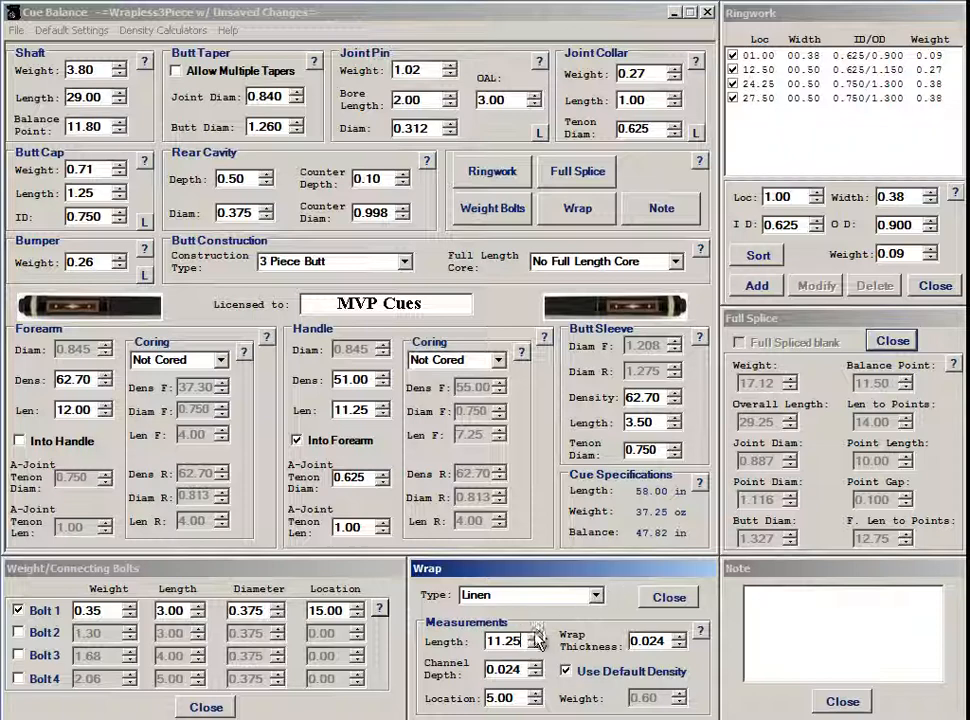
pyautogui.click(519, 697)
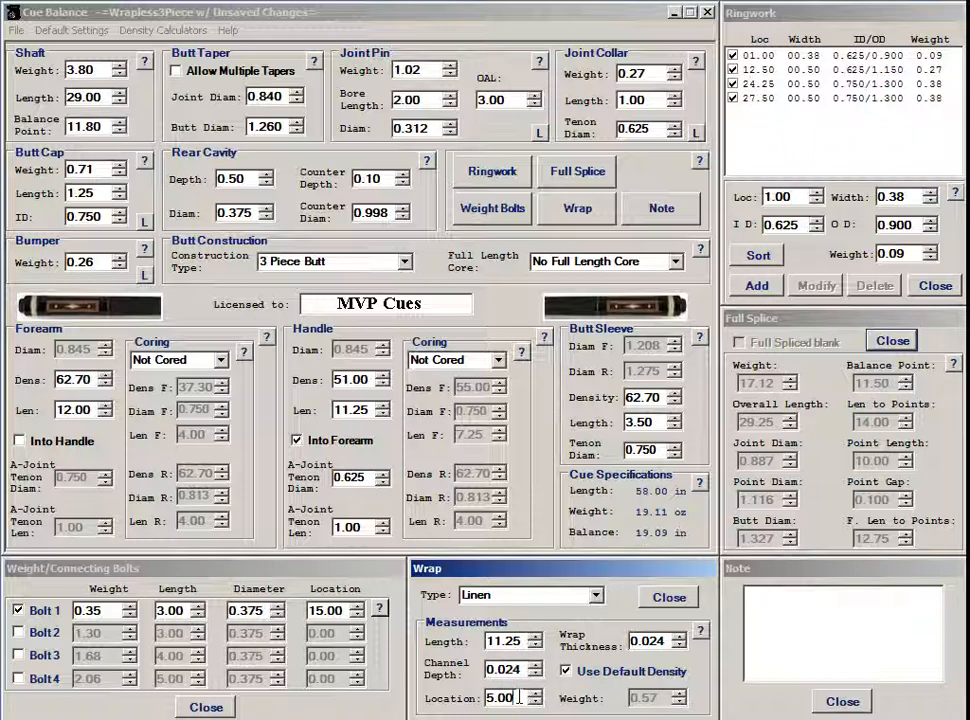
# Set the wrap location to 4.75, checking it against butt cap 1.25 and sleeve 3.50
pyautogui.moveTo(519, 697); pyautogui.dragTo(490, 697)
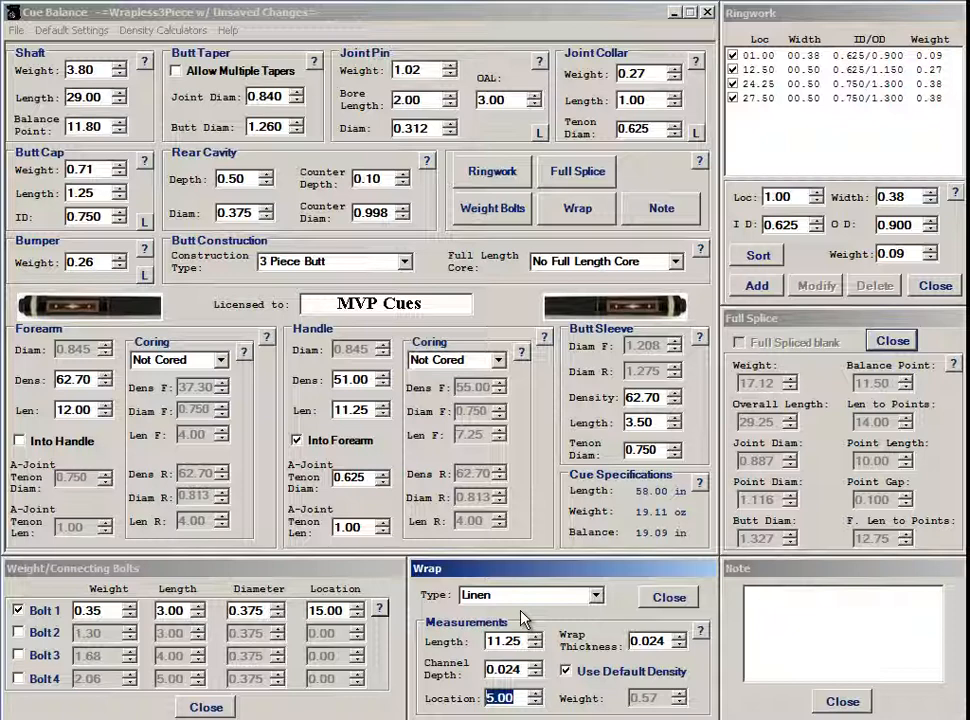
pyautogui.write('4.75')
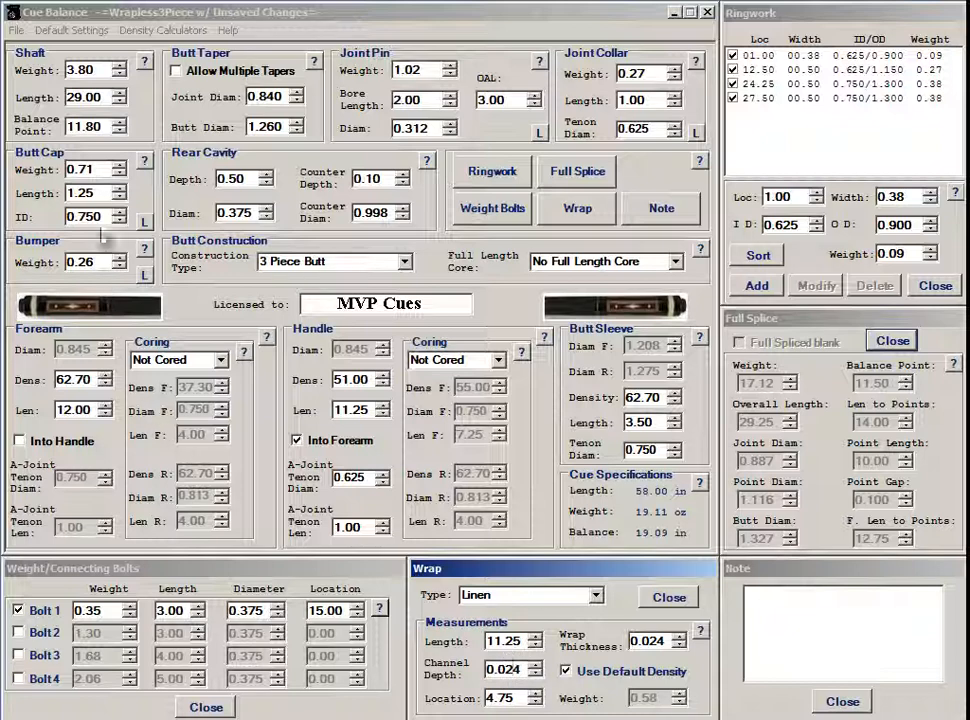
pyautogui.doubleClick(80, 190)
pyautogui.doubleClick(638, 423)
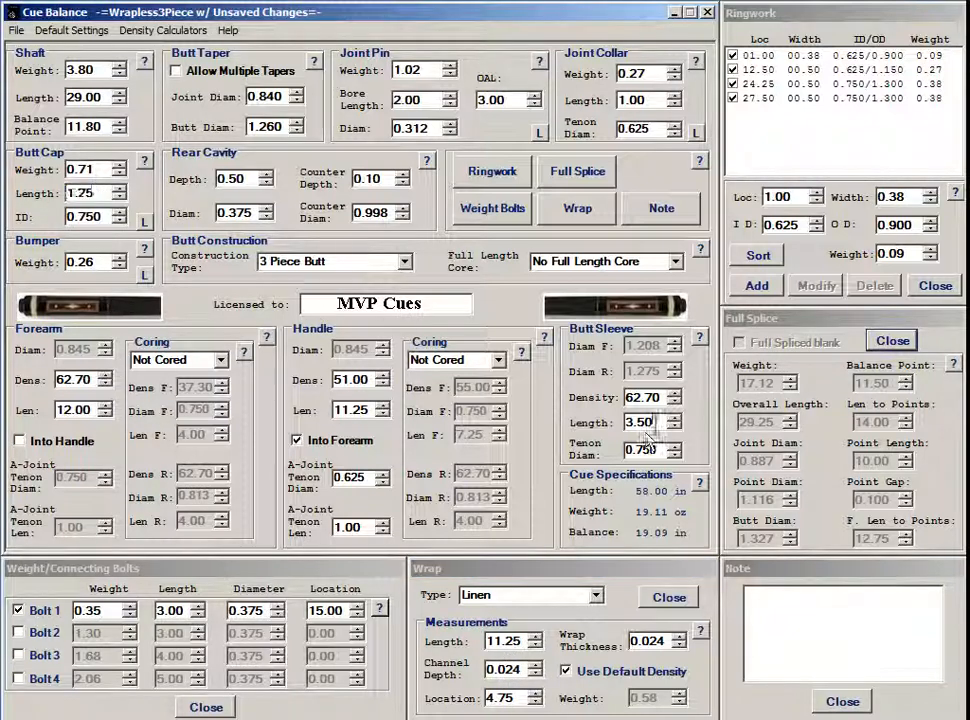
pyautogui.click(513, 698)
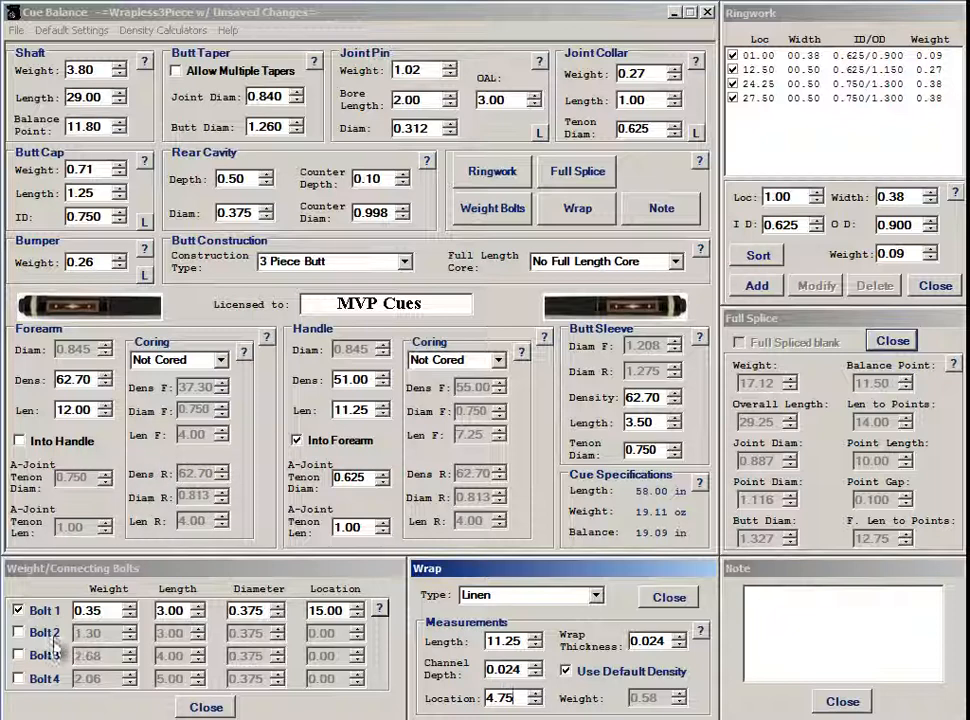
# Enable a second weight bolt with weight 0.34, length 1.0 and location 0.50
pyautogui.click(19, 634)
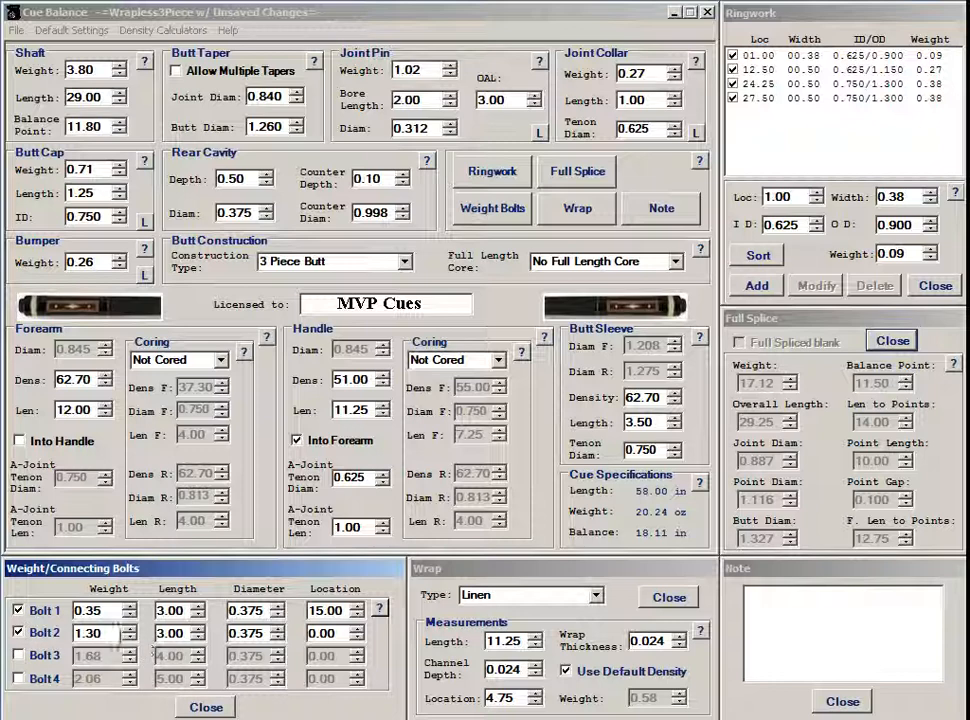
pyautogui.moveTo(116, 632); pyautogui.dragTo(70, 645)
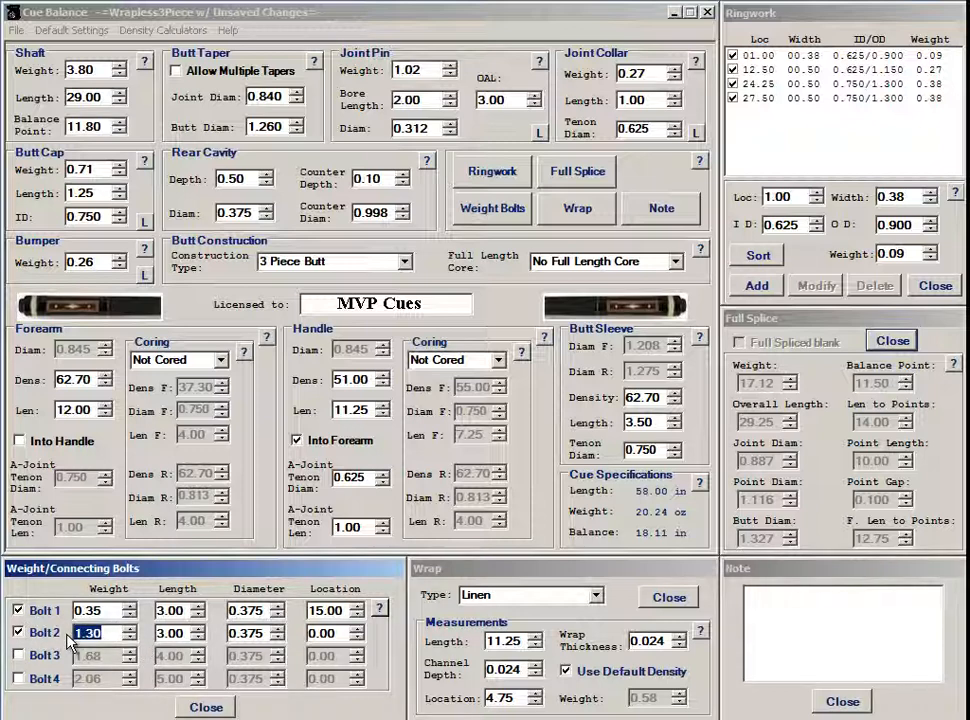
pyautogui.write('.34')
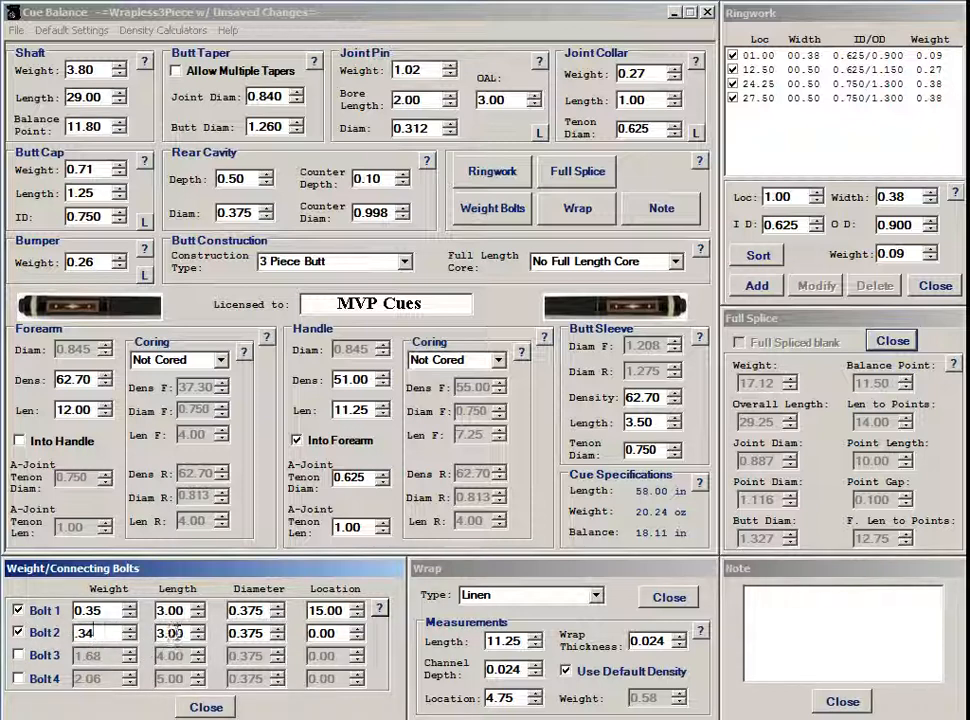
pyautogui.moveTo(180, 632); pyautogui.dragTo(157, 641)
pyautogui.write('1.0')
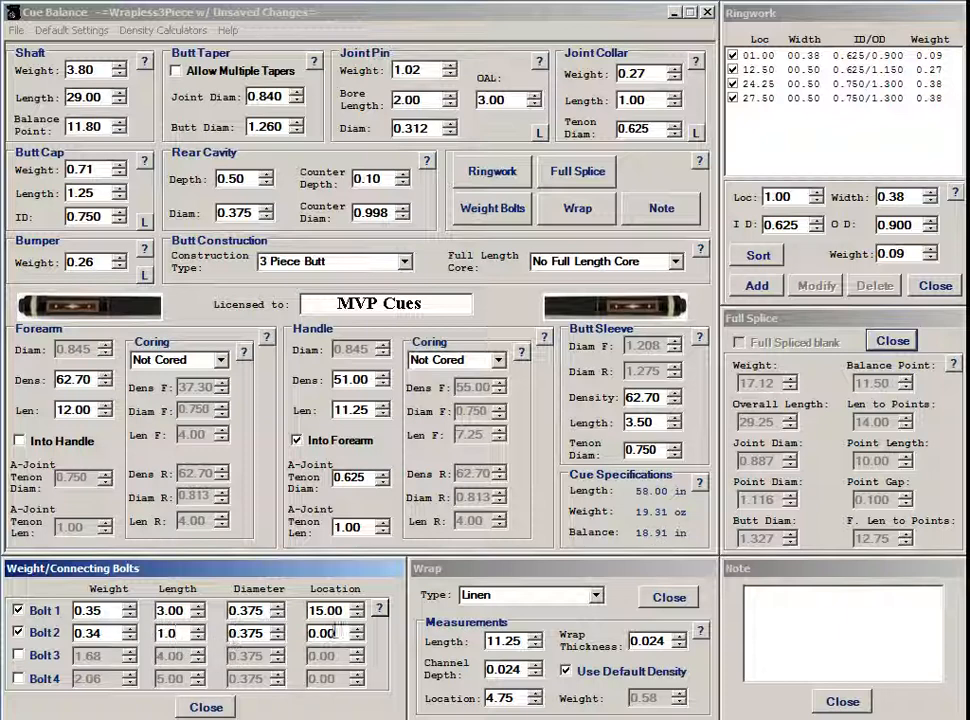
pyautogui.moveTo(337, 633); pyautogui.dragTo(297, 640)
pyautogui.write('.5')
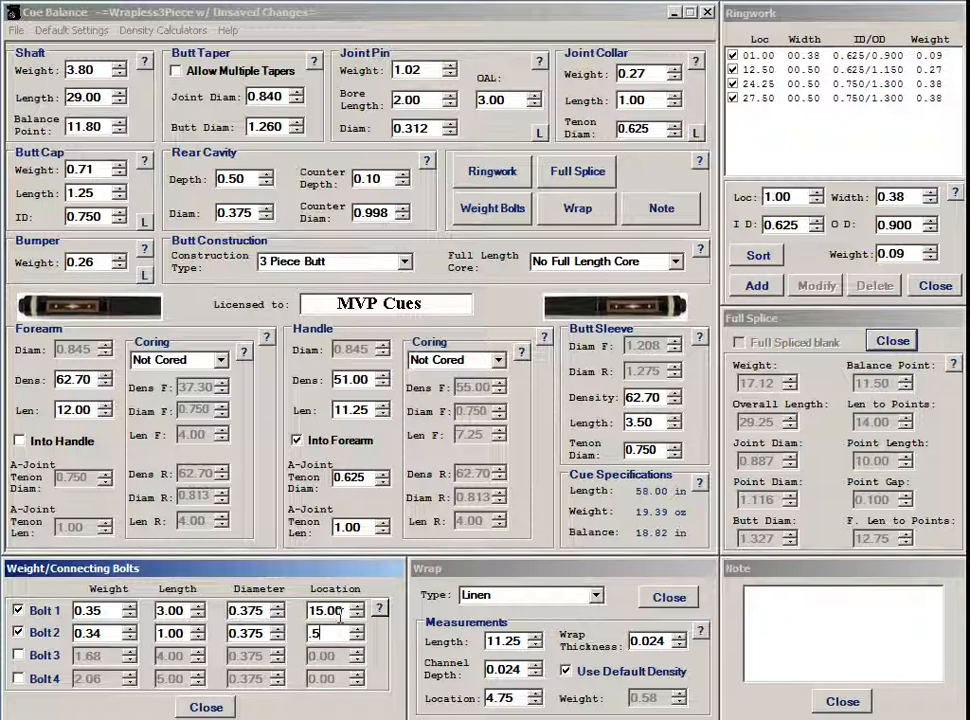
pyautogui.click(340, 614)
pyautogui.click(18, 30)
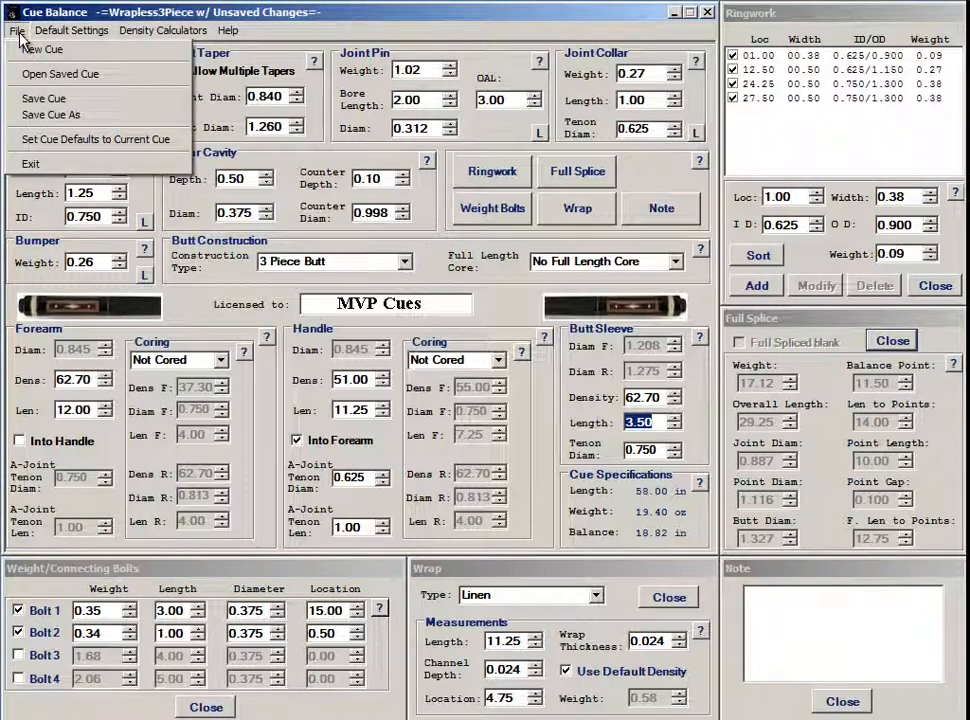
# Save the linen-wrapped, two-bolt design with Save Cue As under the file name Linen3Piece
pyautogui.click(88, 125)
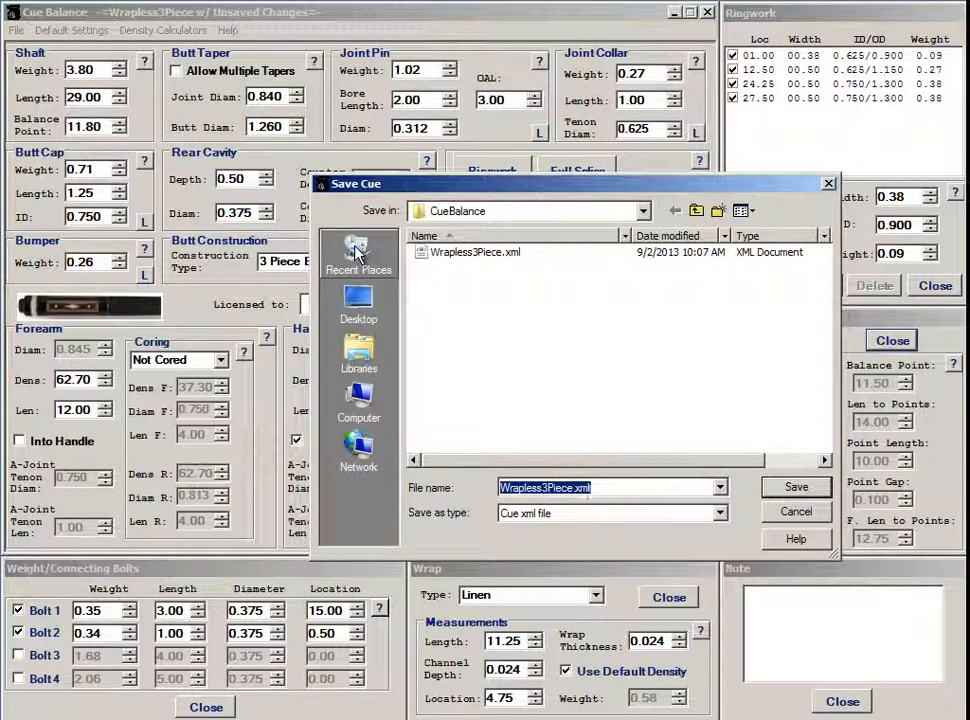
pyautogui.write('Linen3')
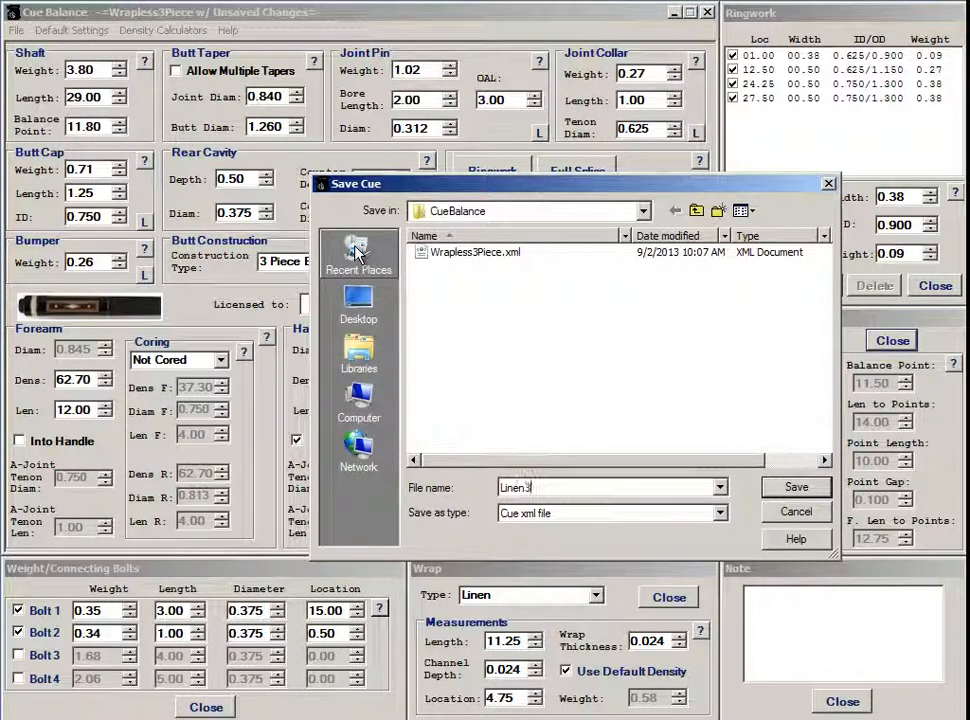
pyautogui.write('Piece')
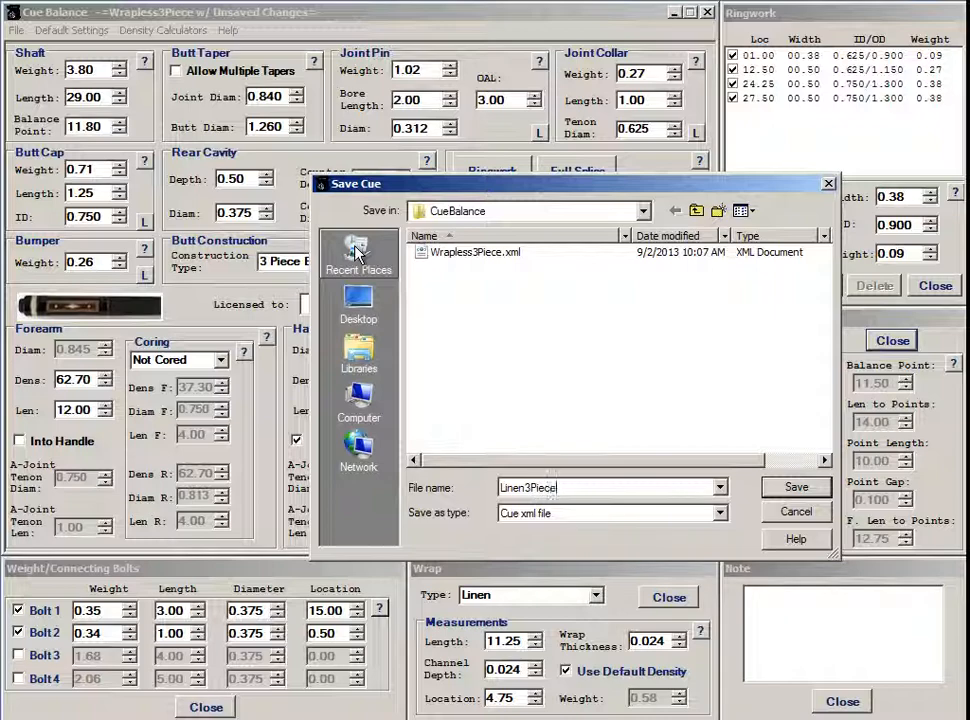
pyautogui.click(778, 484)
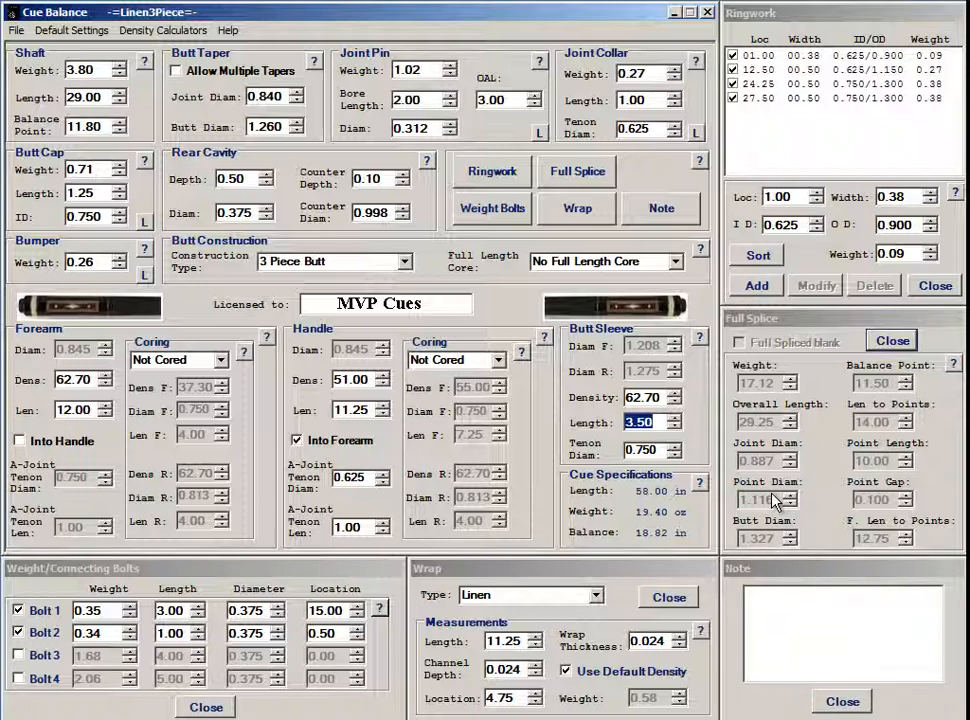
# Reopen Wrapless3Piece.xml, restoring the wrapless, single-bolt 19.09 oz design
pyautogui.click(14, 31)
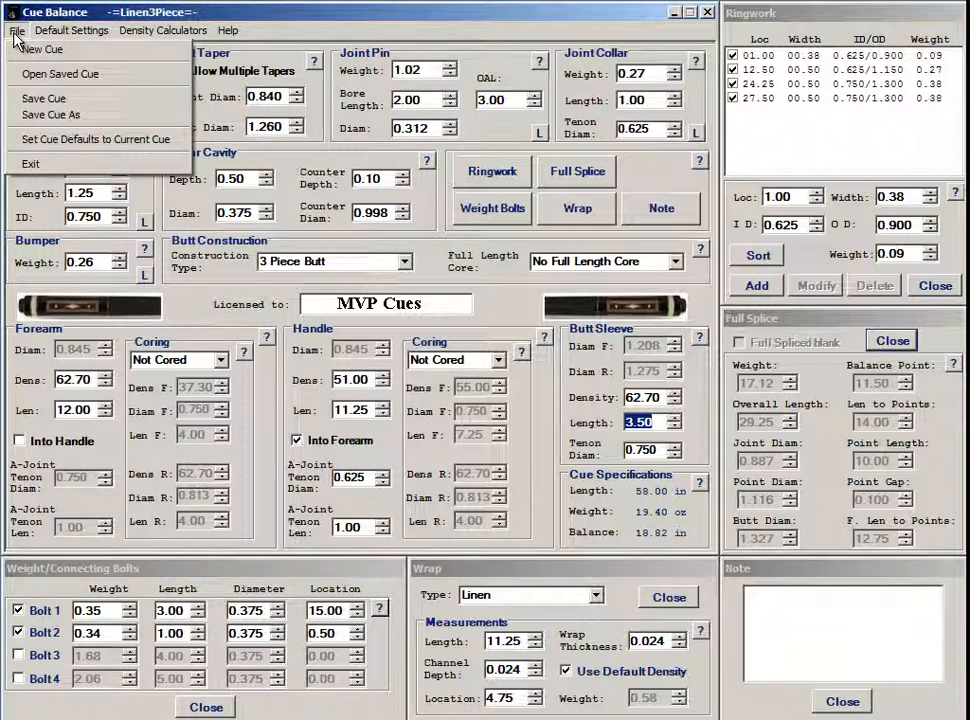
pyautogui.click(84, 77)
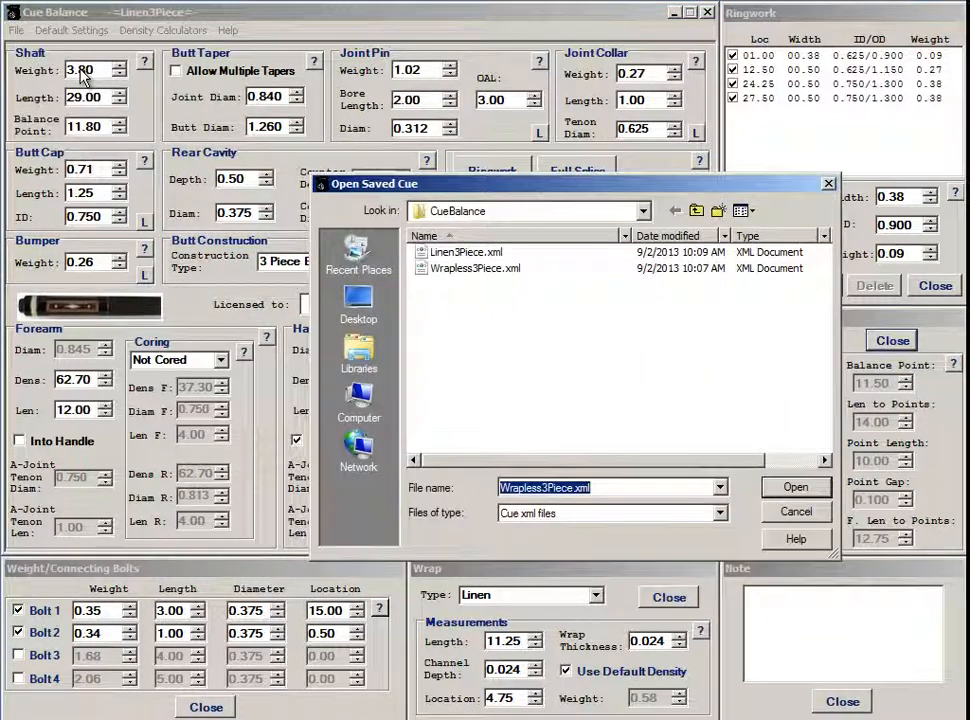
pyautogui.doubleClick(447, 270)
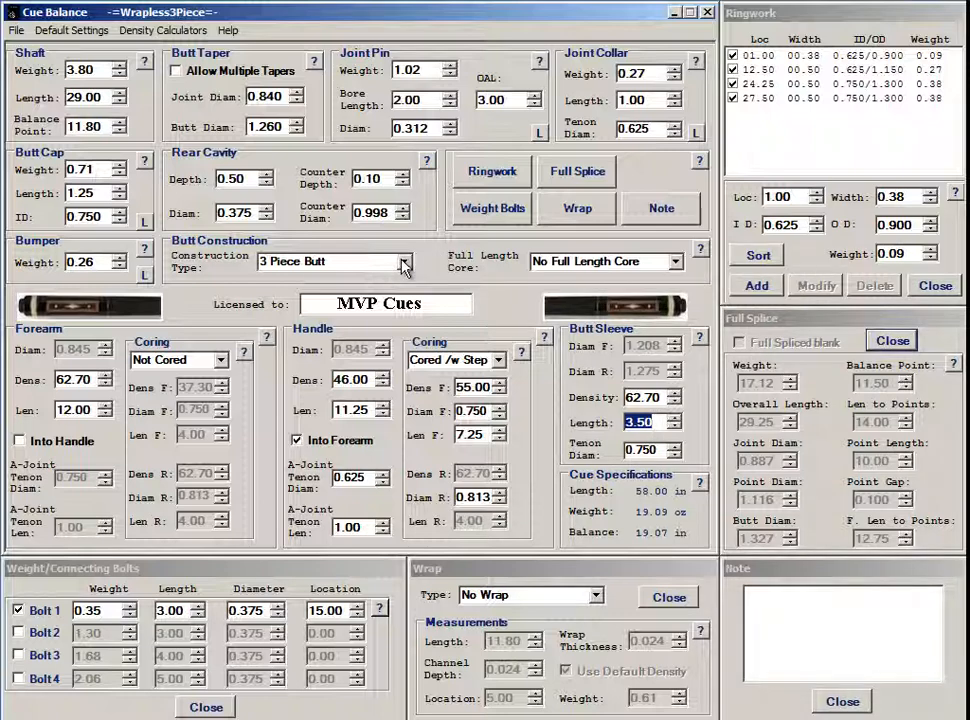
# Switch construction to 1 Piece Butt w/ Sleeve, with butt sleeve 4.50 and handle length 22.25
pyautogui.click(403, 263)
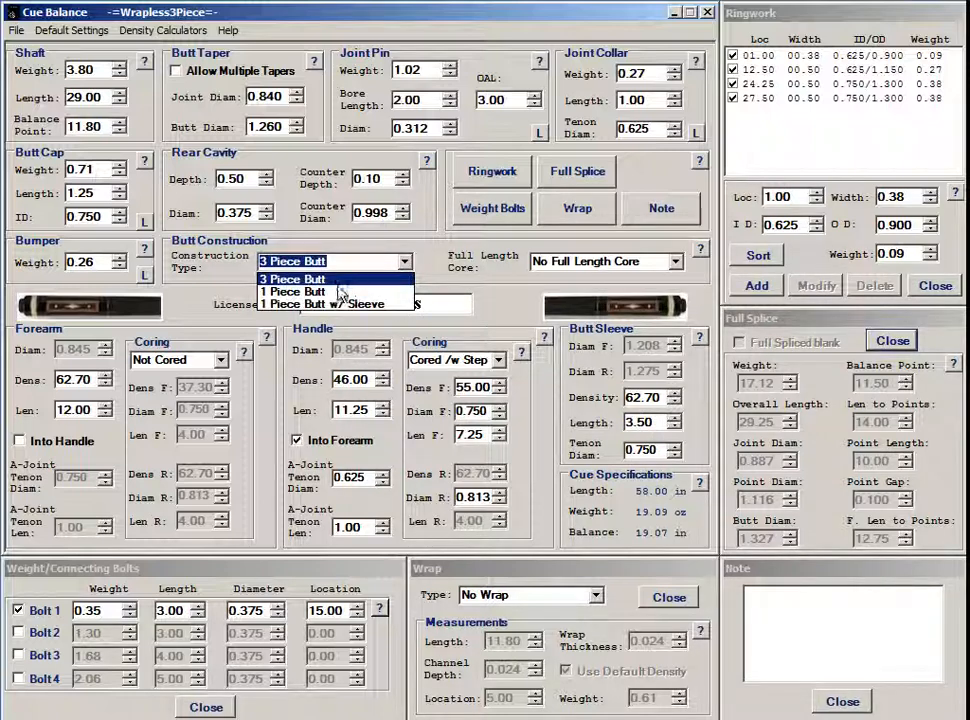
pyautogui.click(335, 303)
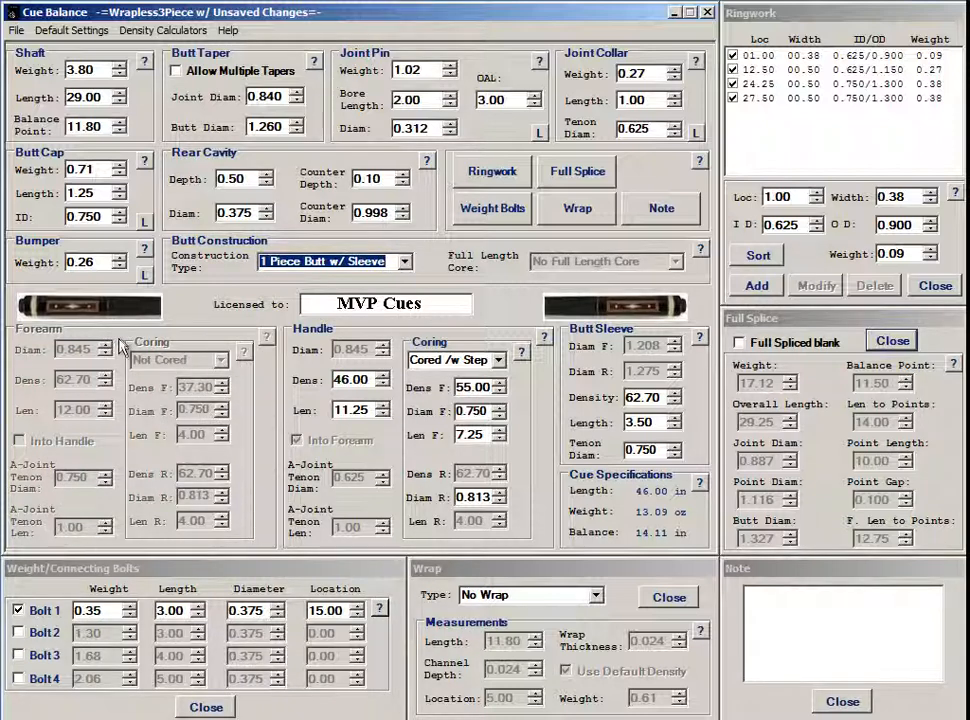
pyautogui.click(632, 421)
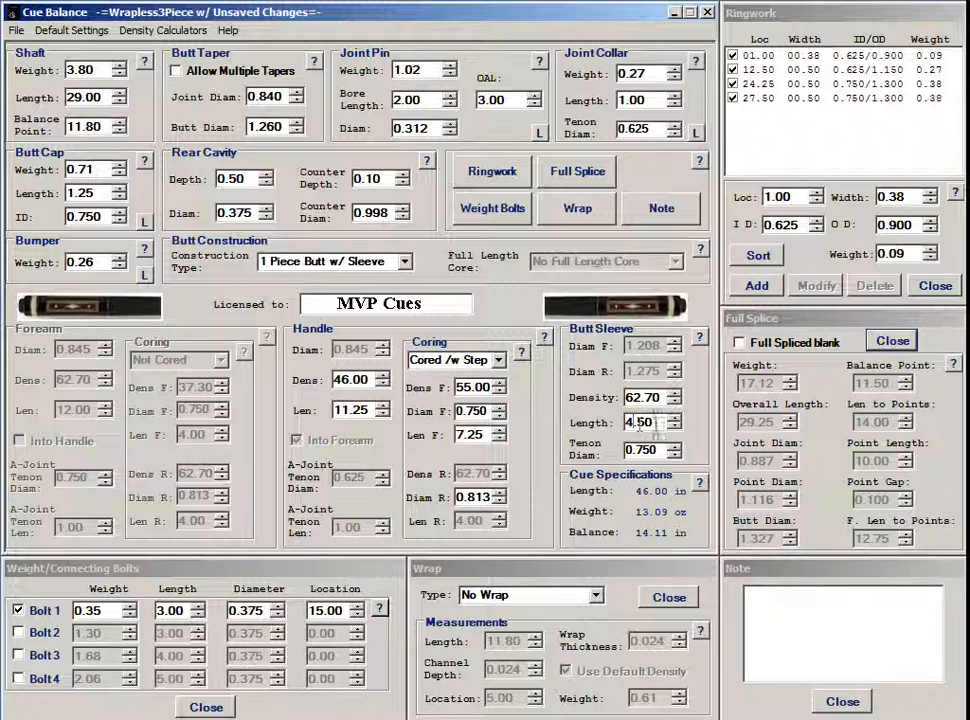
pyautogui.click(633, 450)
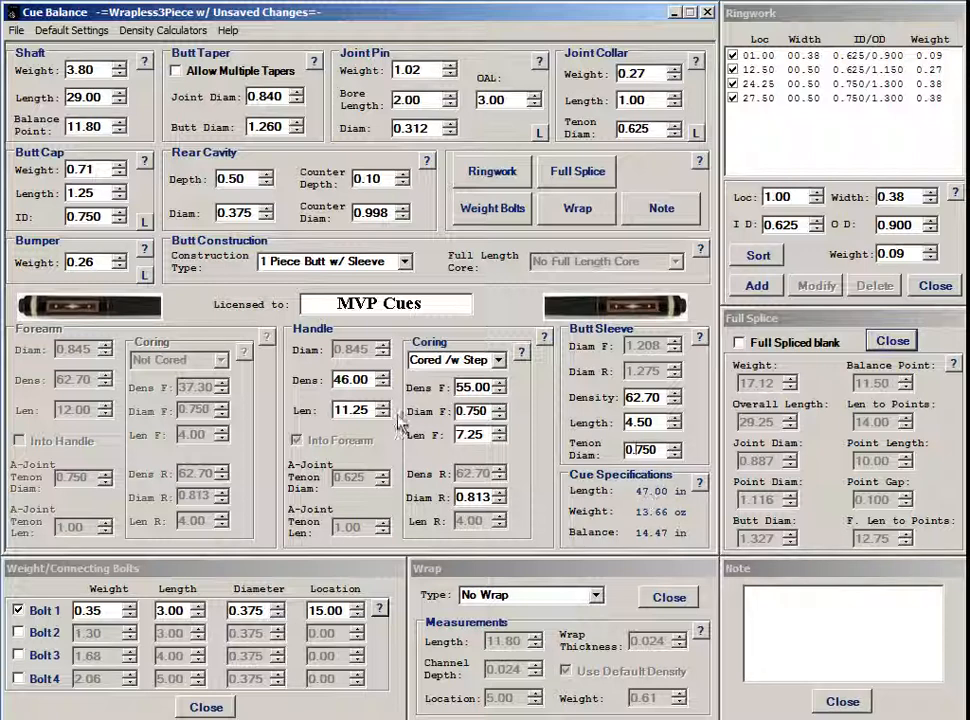
pyautogui.doubleClick(338, 409)
pyautogui.write('22')
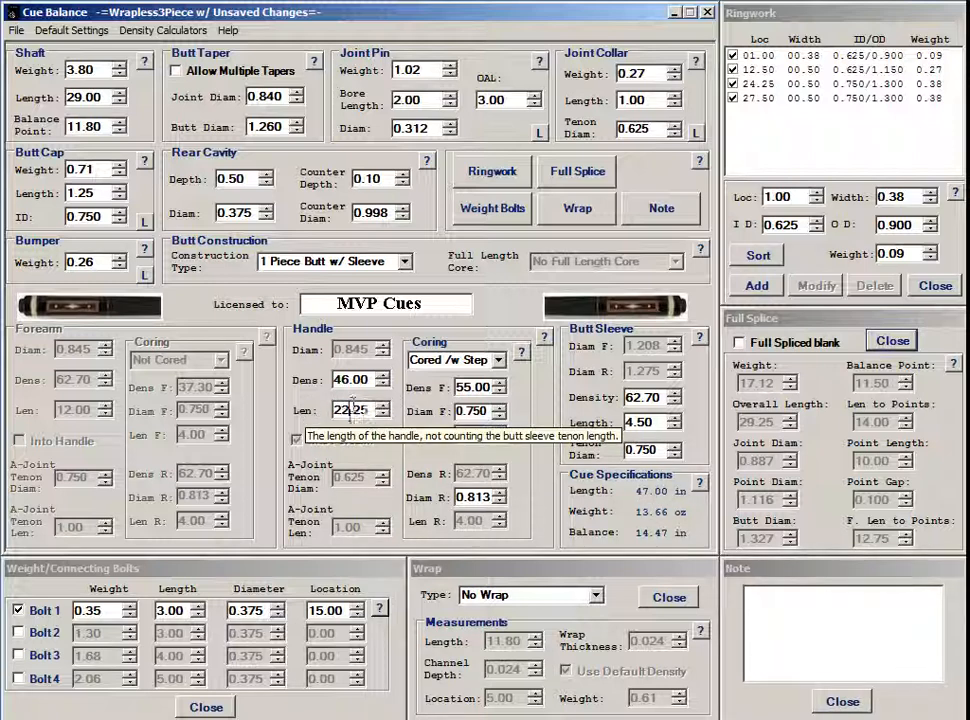
pyautogui.click(366, 380)
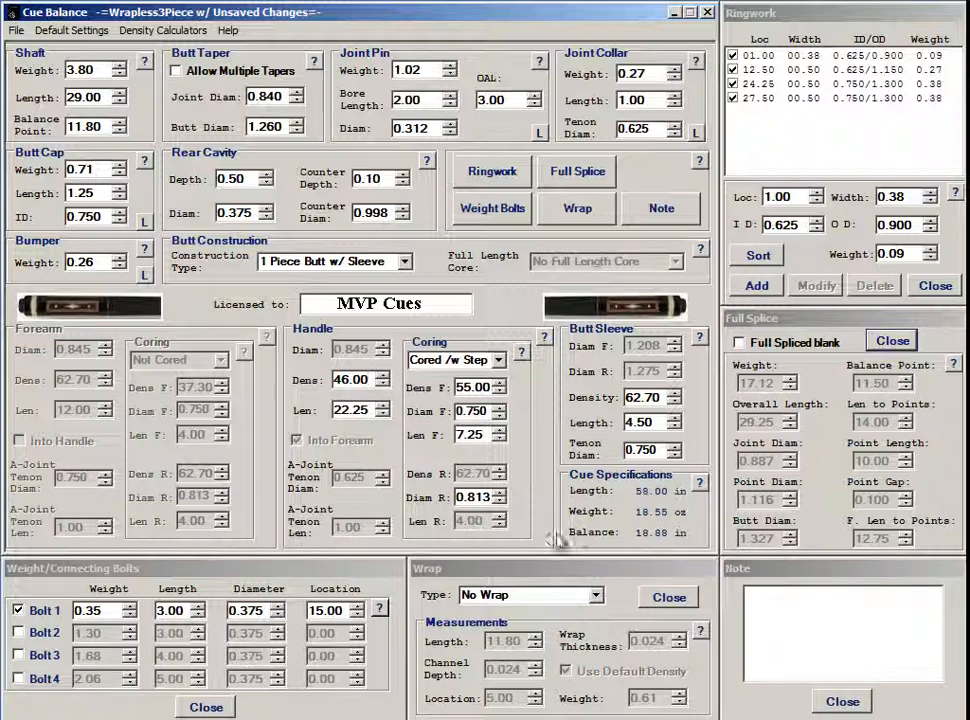
# Save the one-piece sleeved design as OnePieceWithSleeve.xml in the CueBalance folder
pyautogui.click(17, 30)
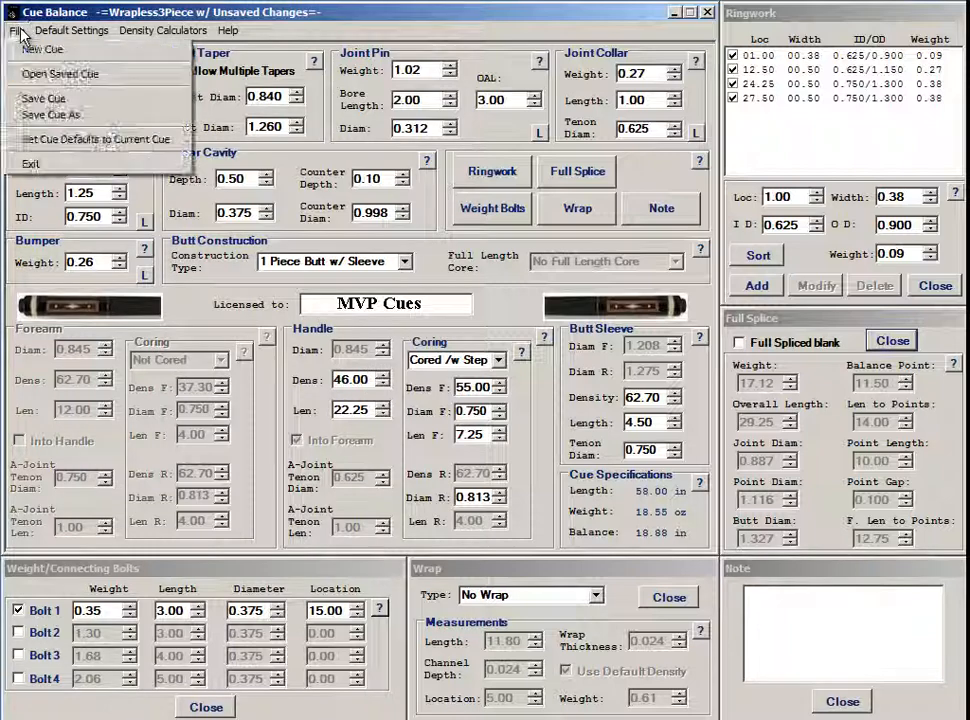
pyautogui.click(60, 114)
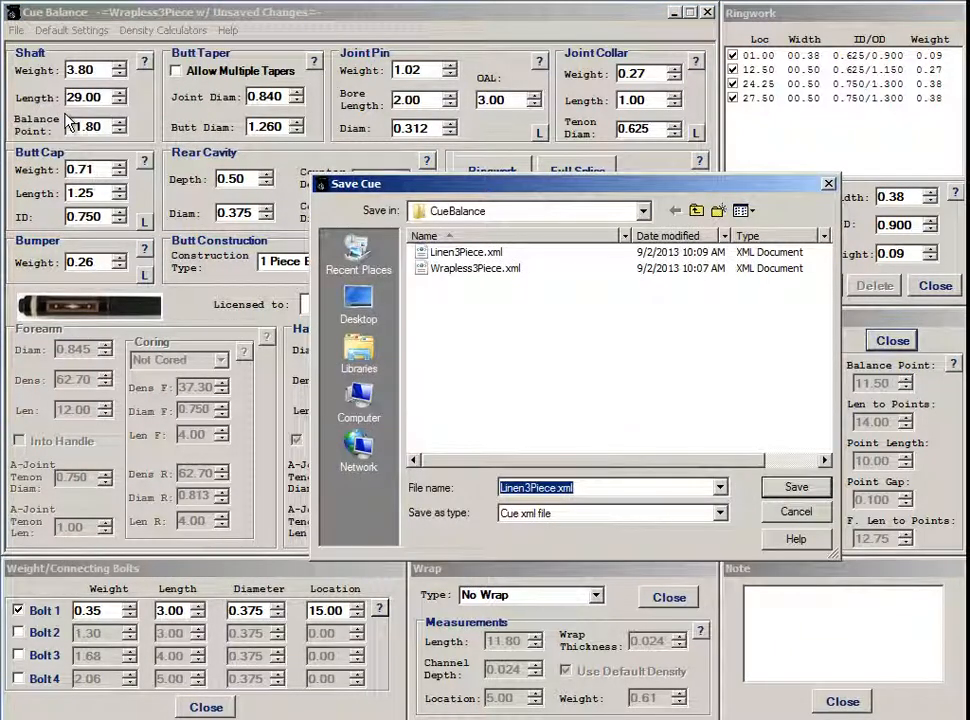
pyautogui.write('O')
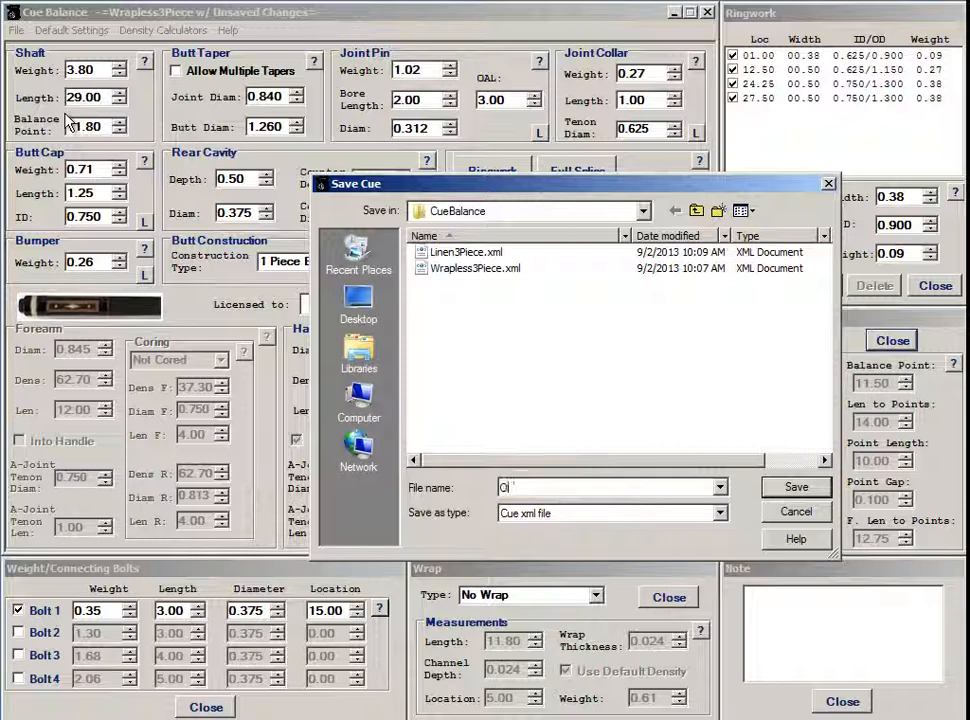
pyautogui.write('nePieceWithSleeve')
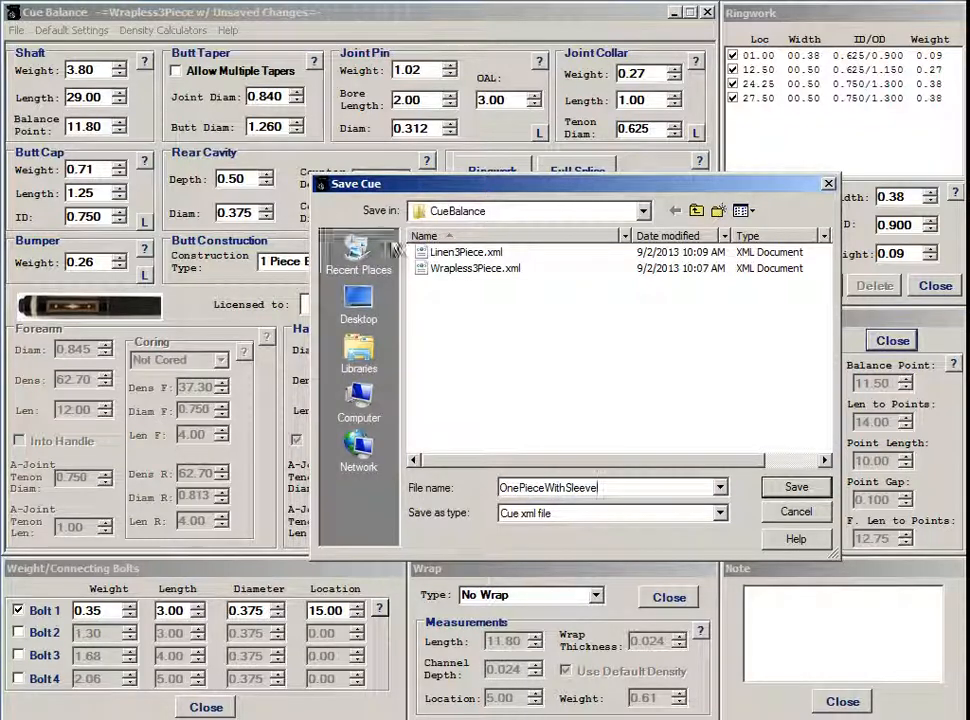
pyautogui.click(796, 488)
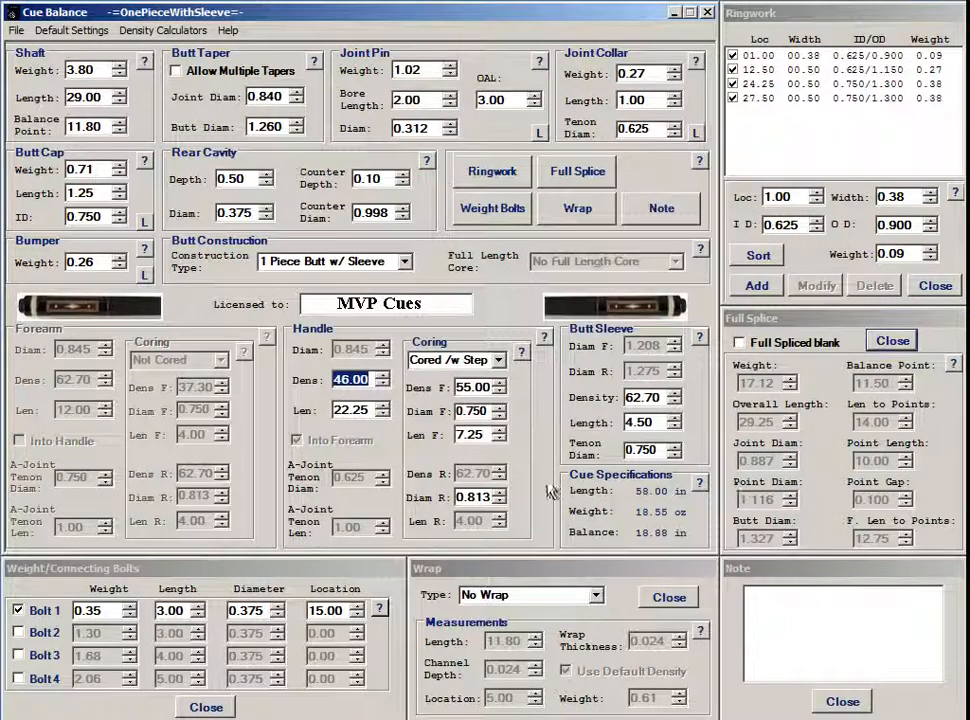
pyautogui.click(17, 30)
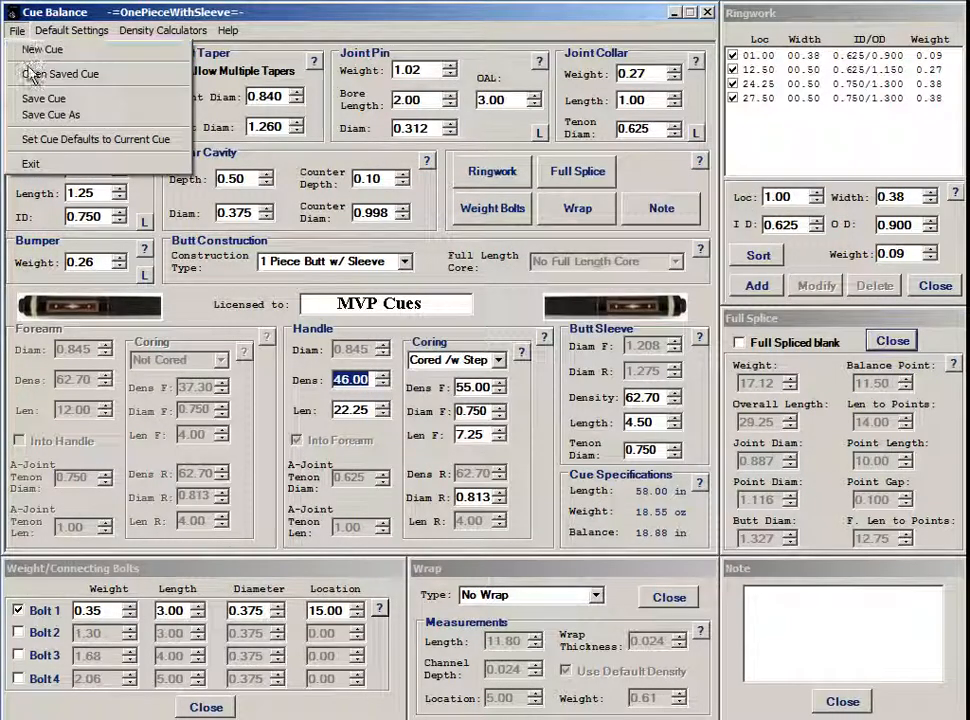
pyautogui.click(60, 74)
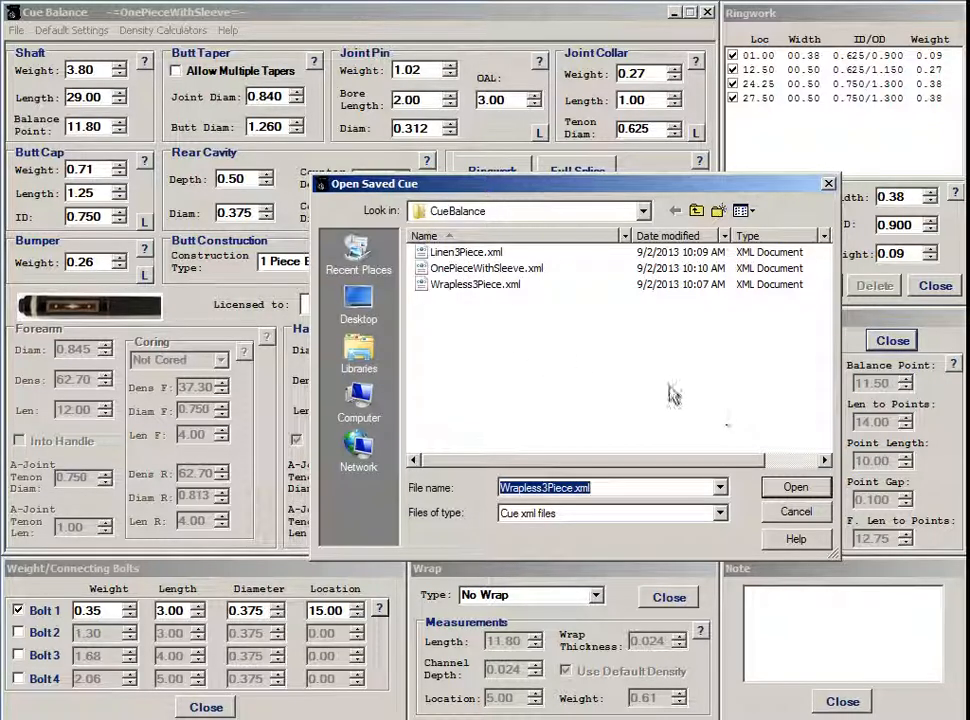
pyautogui.click(792, 513)
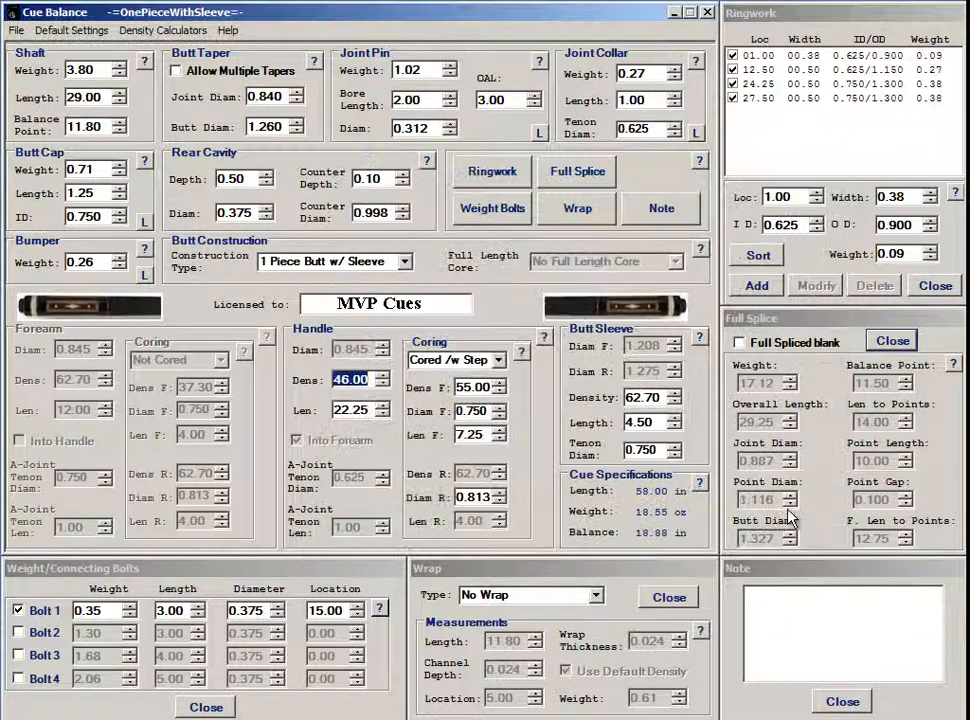